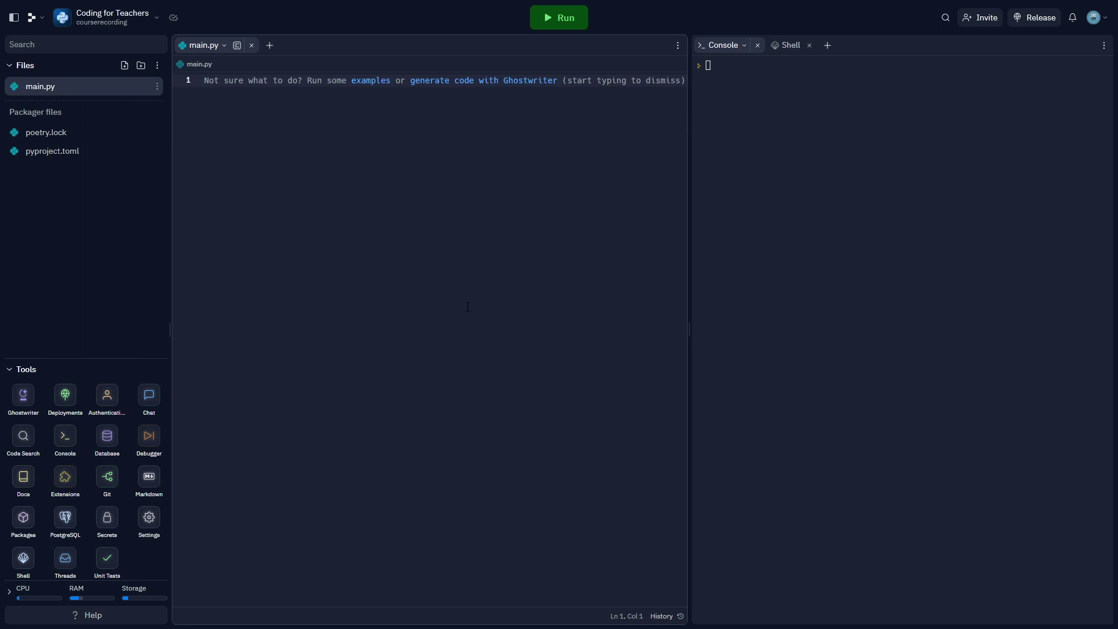
type("student")
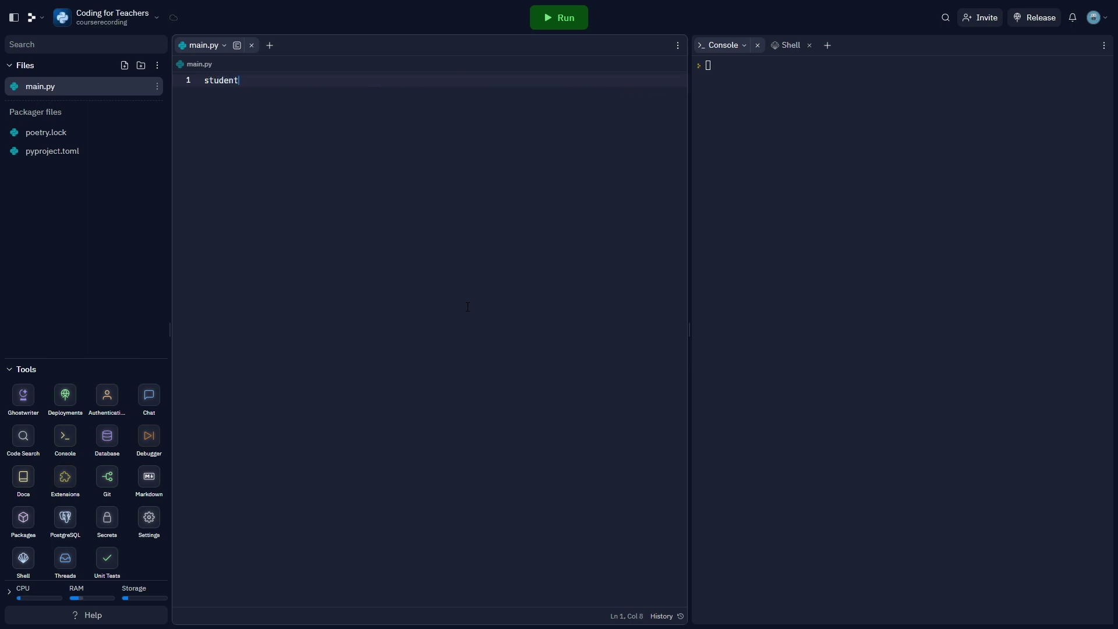
type("Info = ")
type("{")
type("'alice")
type("': 1")
type("6, ")
type("'bob'")
type(": 1")
type("8, ")
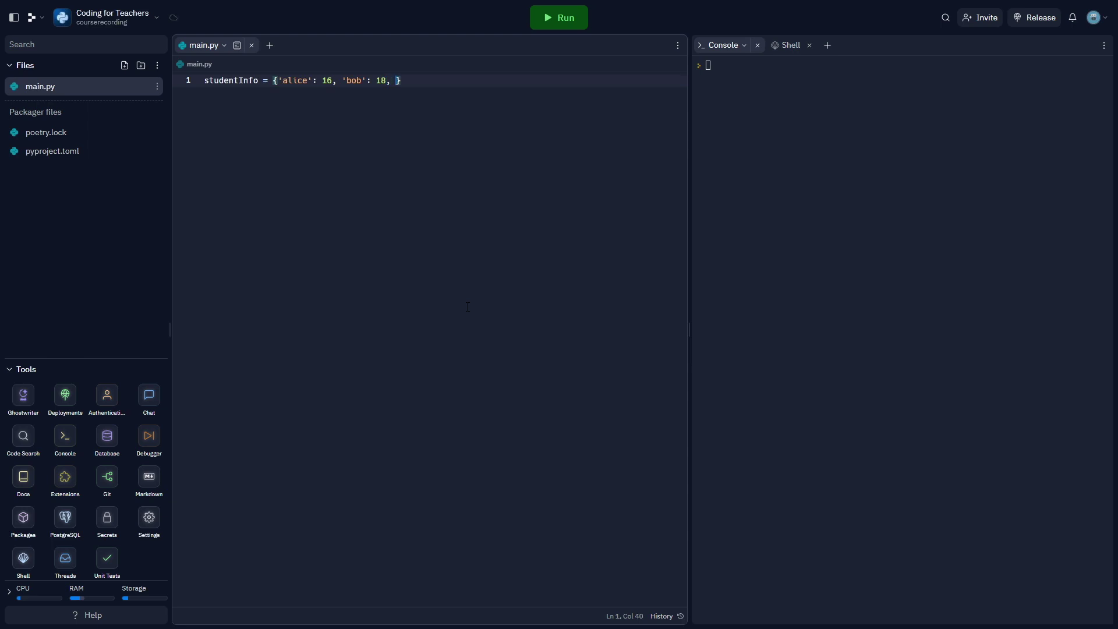
type("'charlie")
type("': ")
type("15")
- Define studentInfo = {'alice': 16, 'bob': 18, 'charlie': 15} on line 1 of main.py
key("Return")
- Add age = studentInfo['alice'] and print(age) lines below the dictionary
key("Return")
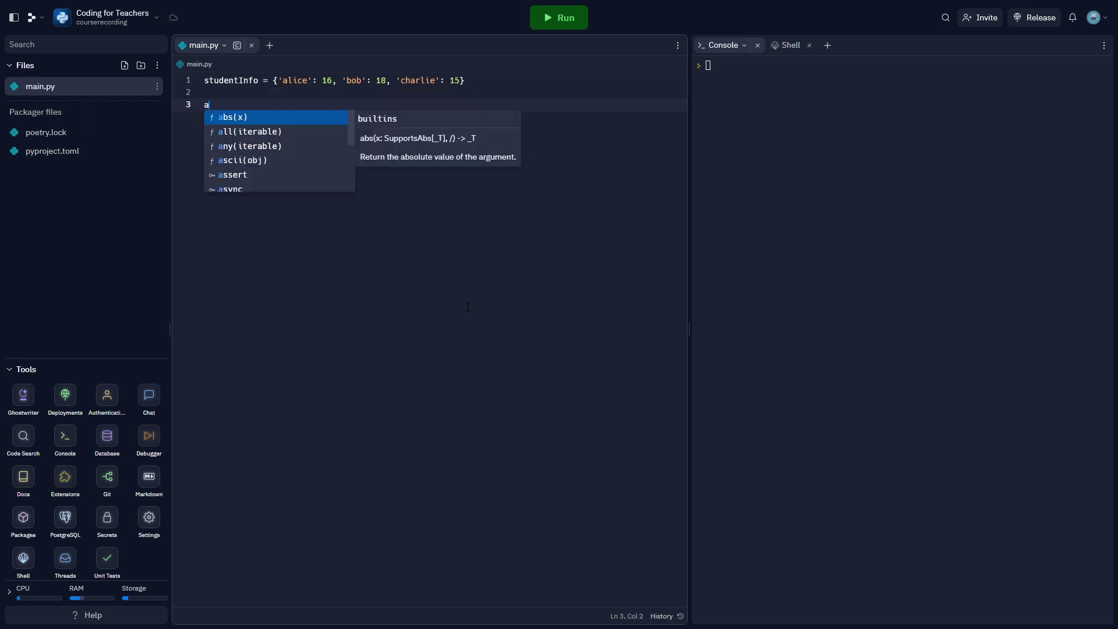
type("ge = ")
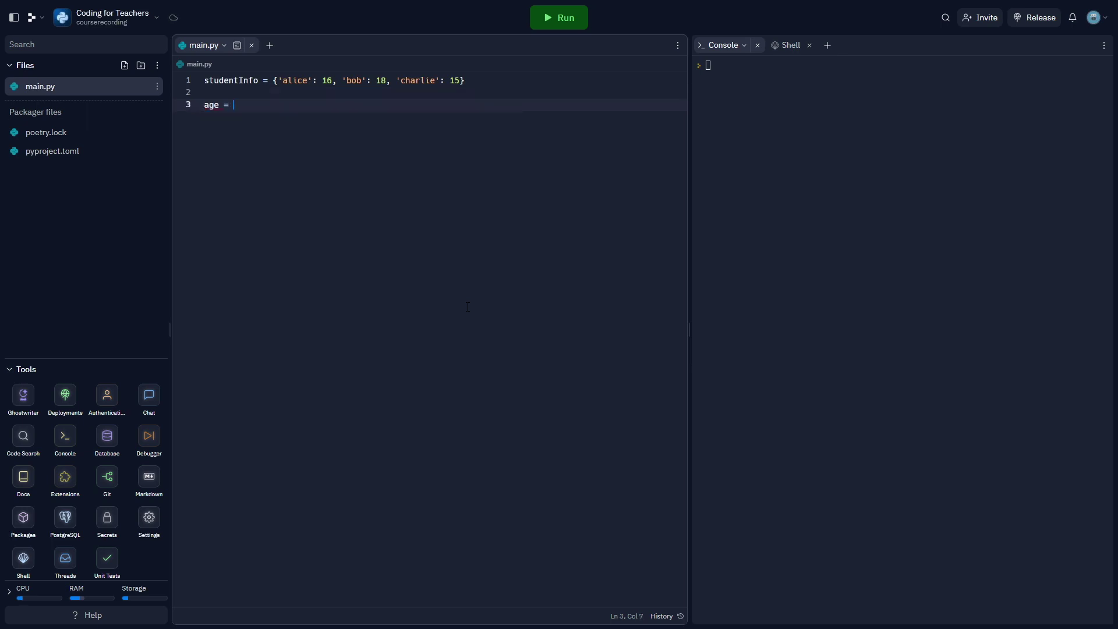
type("studentI")
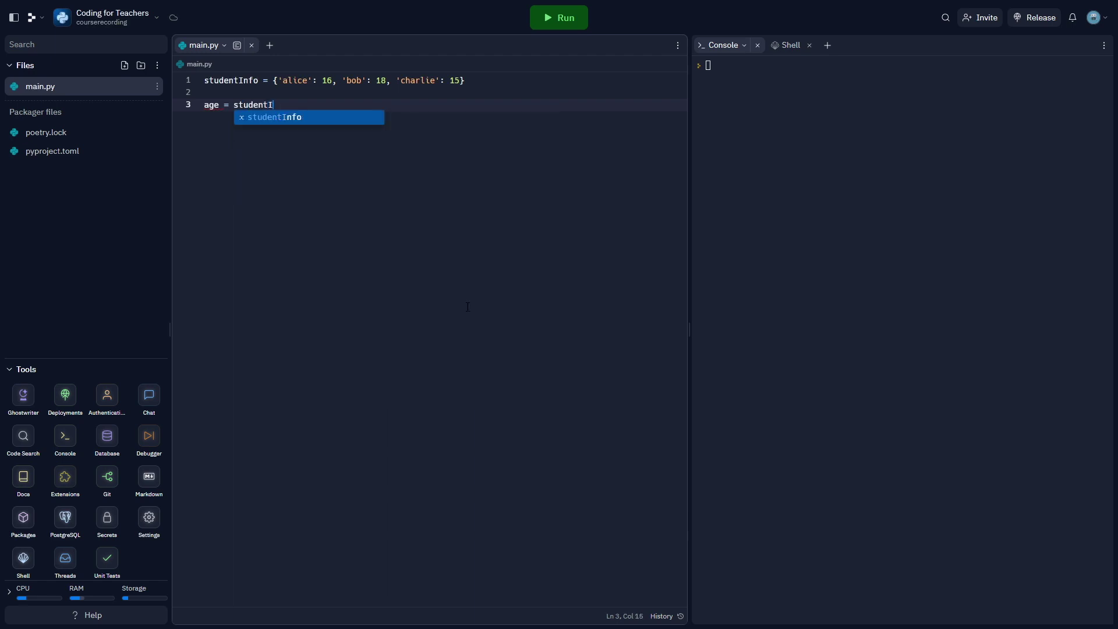
type("nfo[")
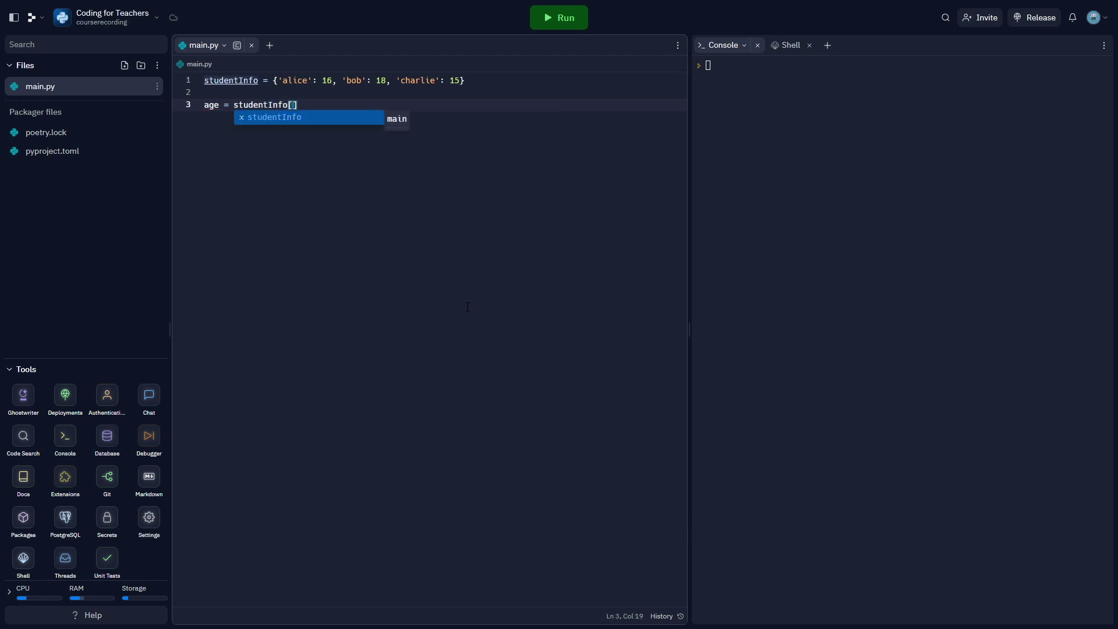
type("'ali")
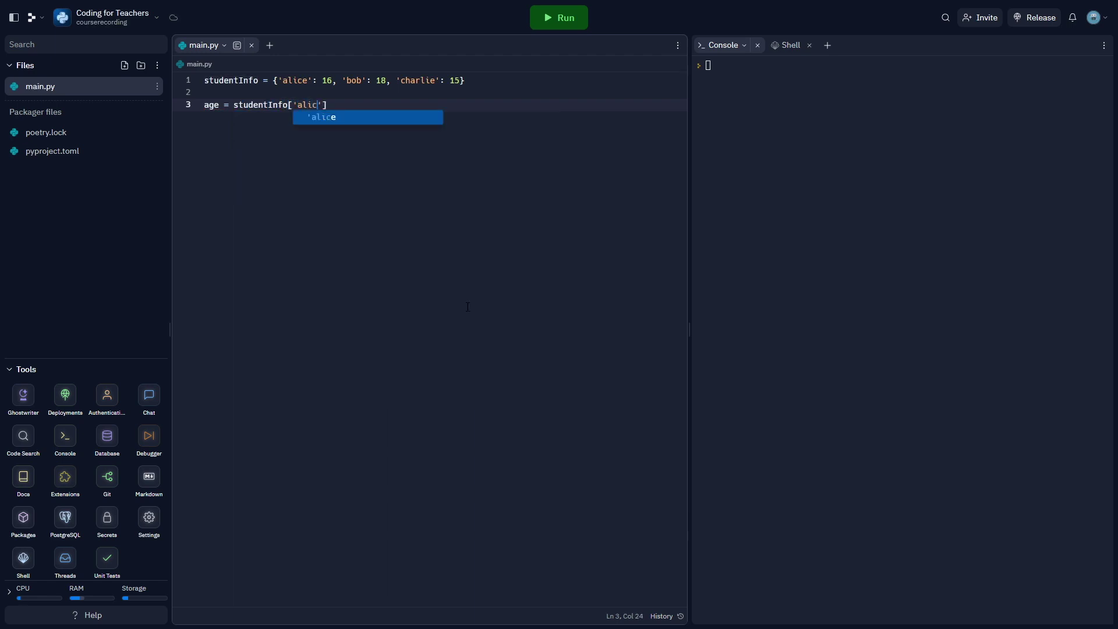
type("ce'")
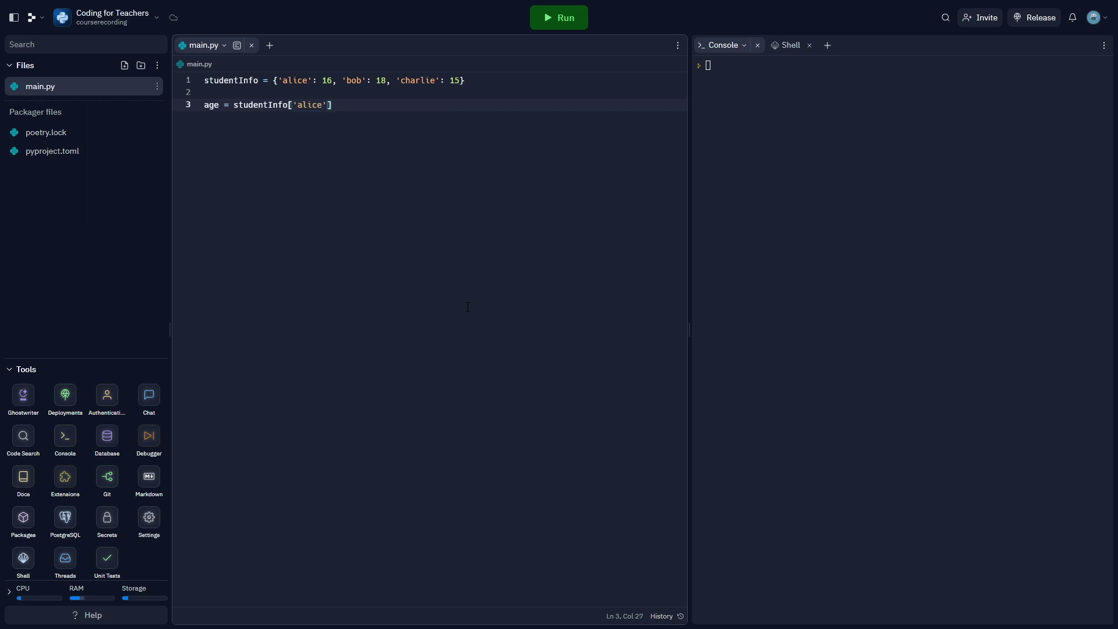
key("Return")
type("print(")
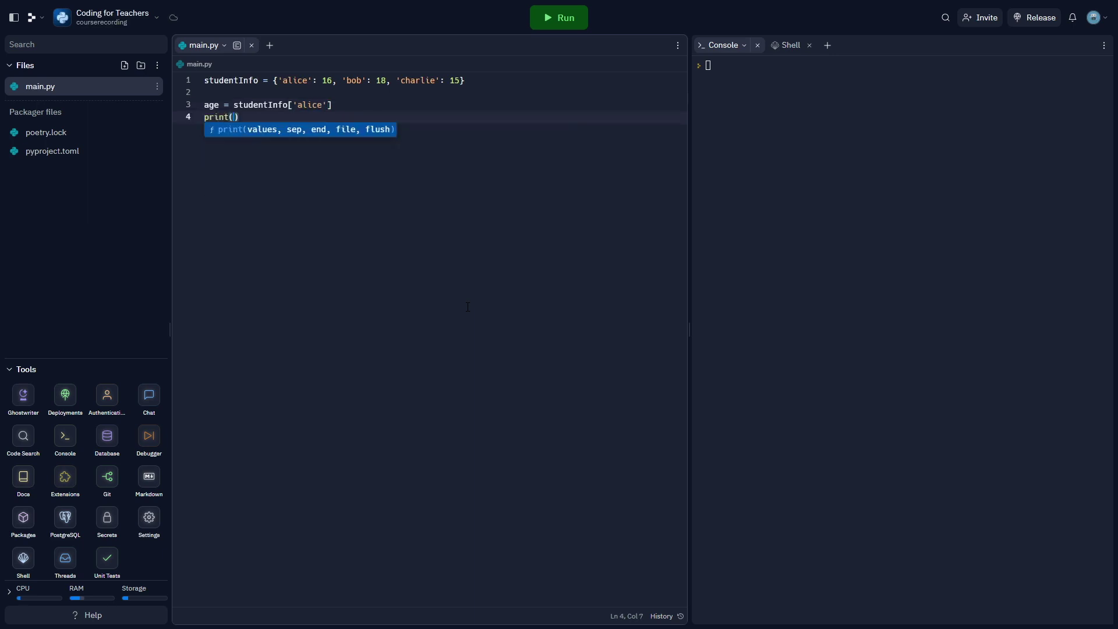
type("age)")
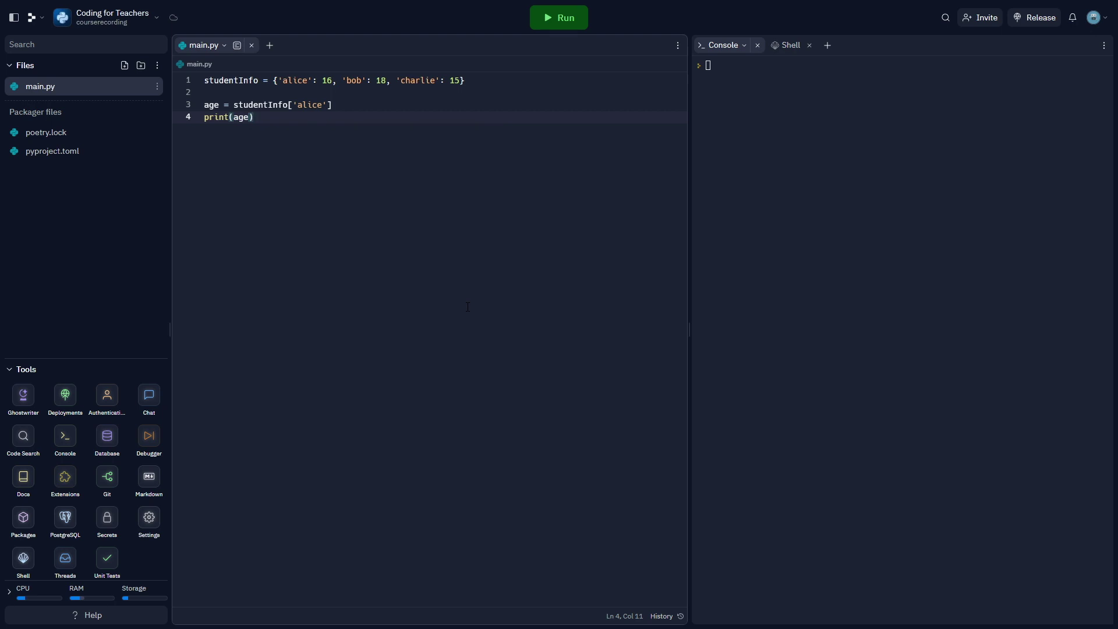
key("Return")
- Run main.py and confirm the console shows 16
left_click(560, 18)
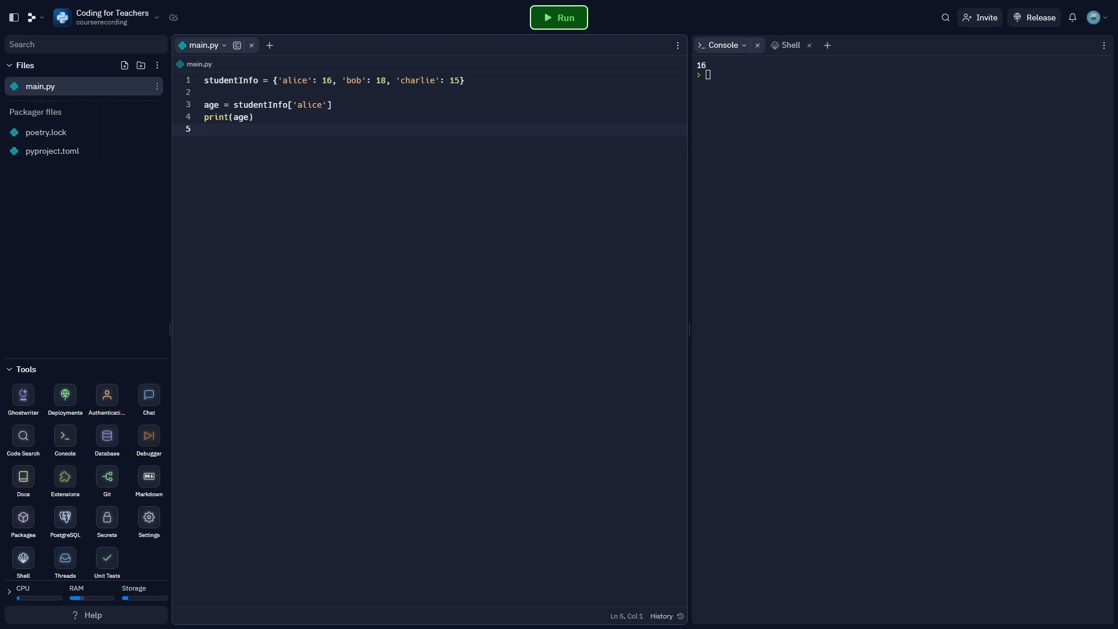
key("shift+Up")
key("shift+Up")
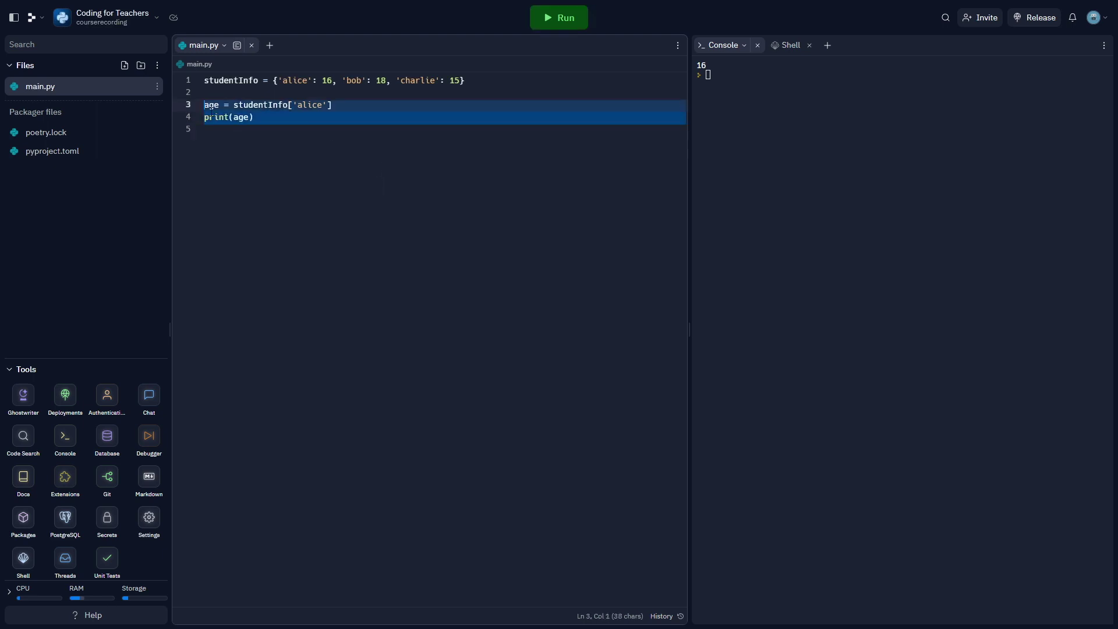
- Replace the lookup lines with studentInfo['diana'] = 17 and print(studentInfo), then run it
key("BackSpace")
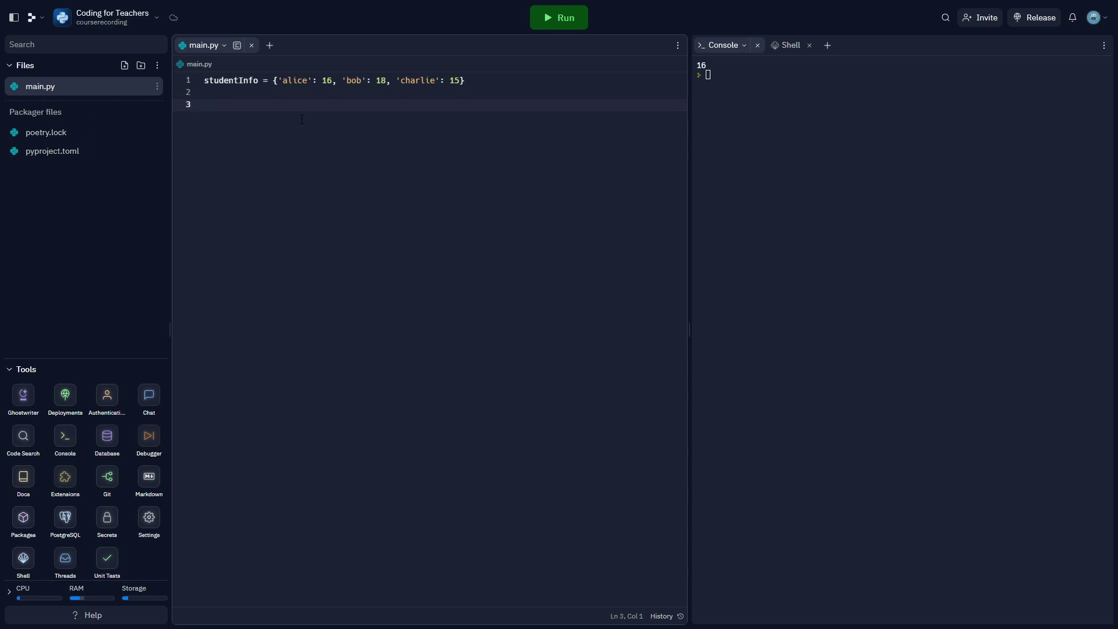
type("studentInfo")
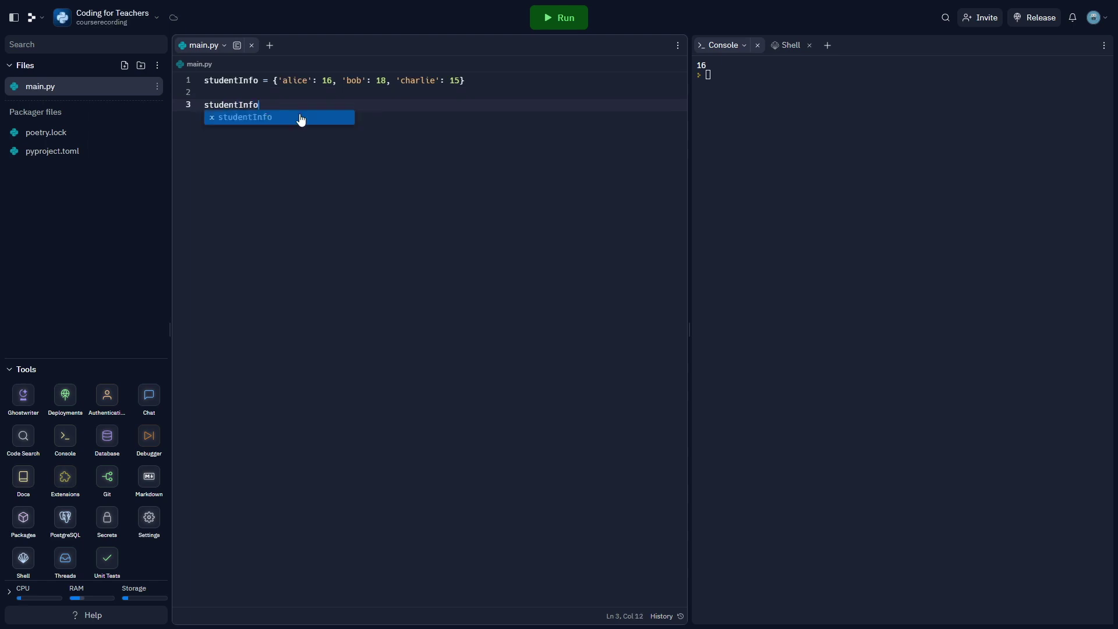
type("['di")
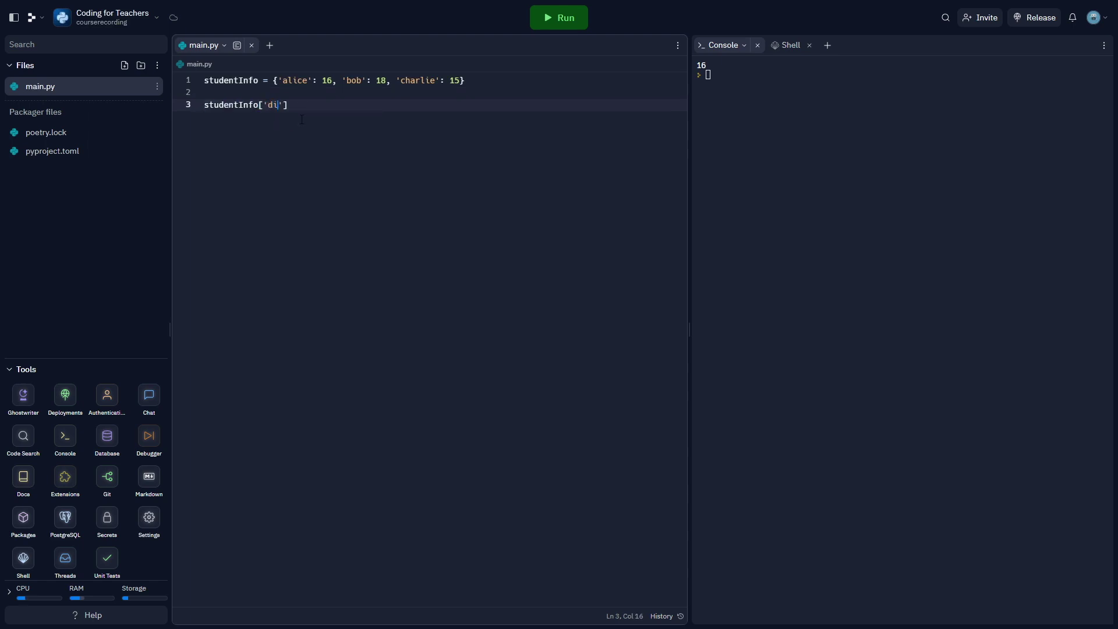
type("ana']")
type(" = 17")
key("Return")
key("Return")
type("print")
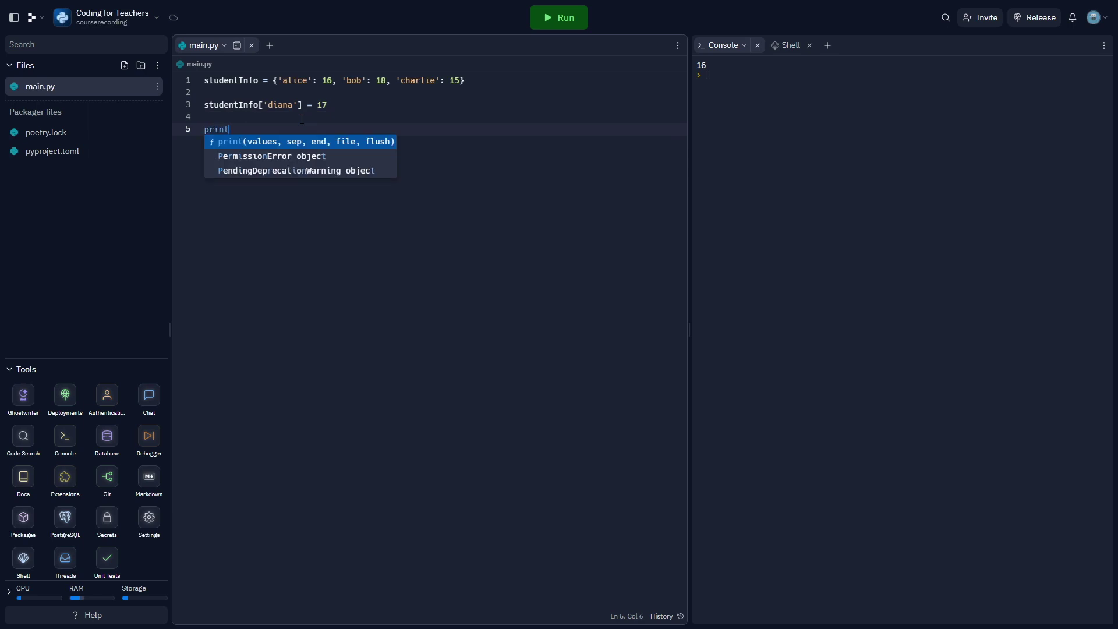
type("(studentInfo")
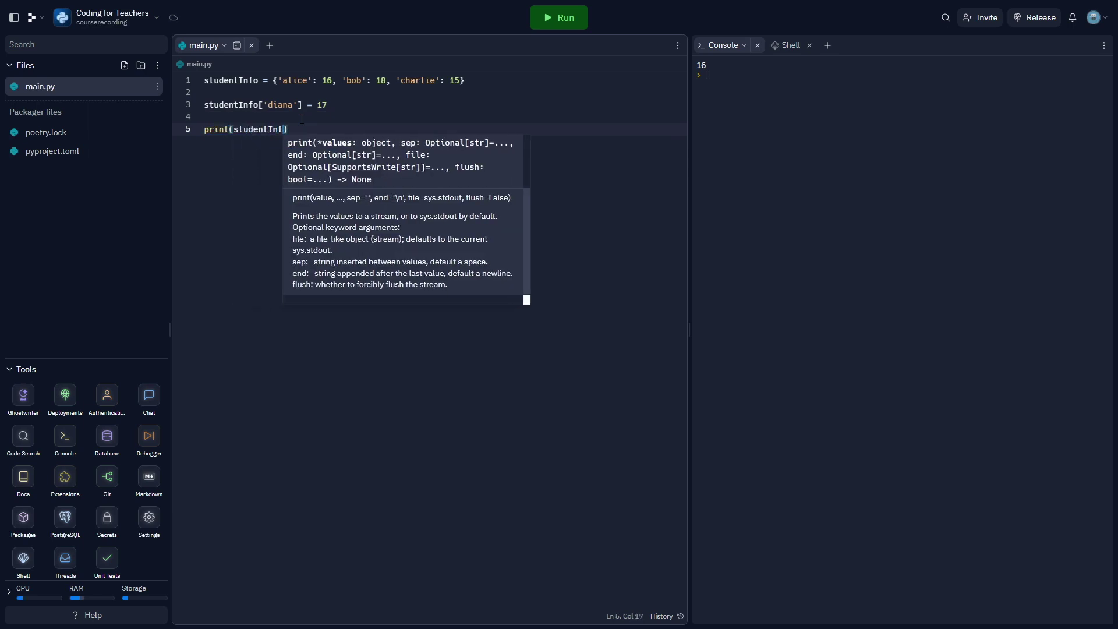
type(")")
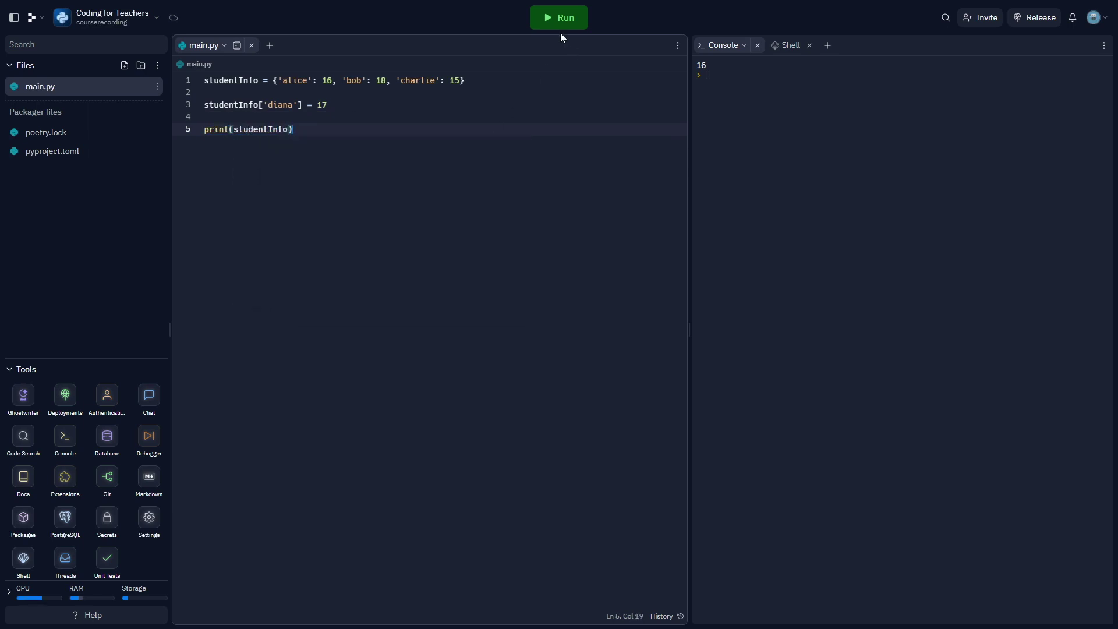
left_click(566, 26)
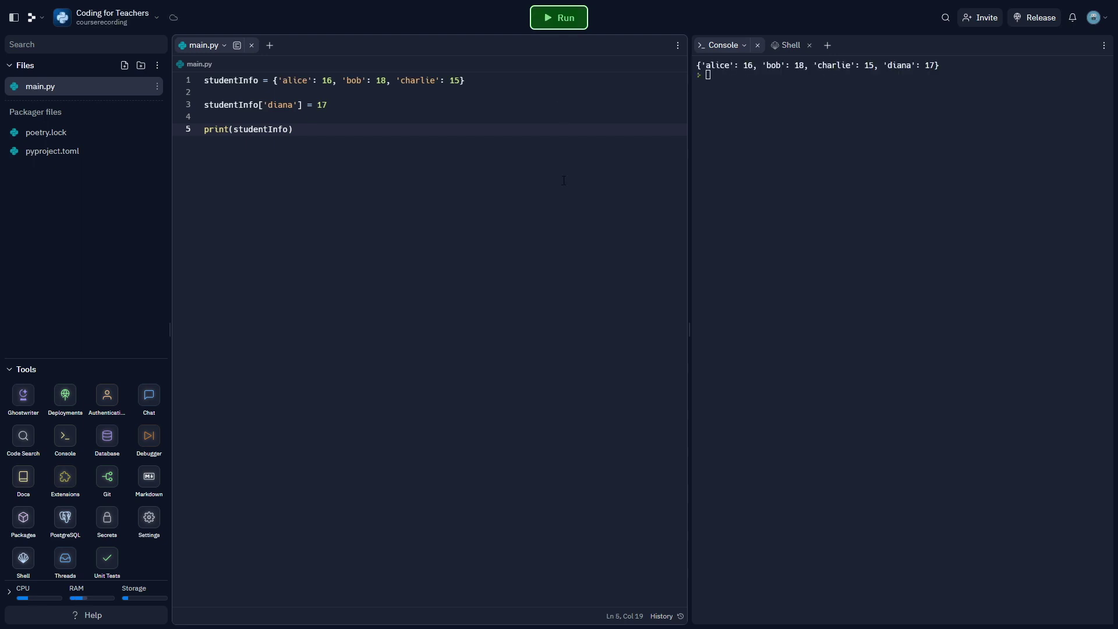
left_click(555, 231)
key("shift+Up")
key("shift+Up")
key("shift+Up")
key("shift+Up")
key("shift+Up")
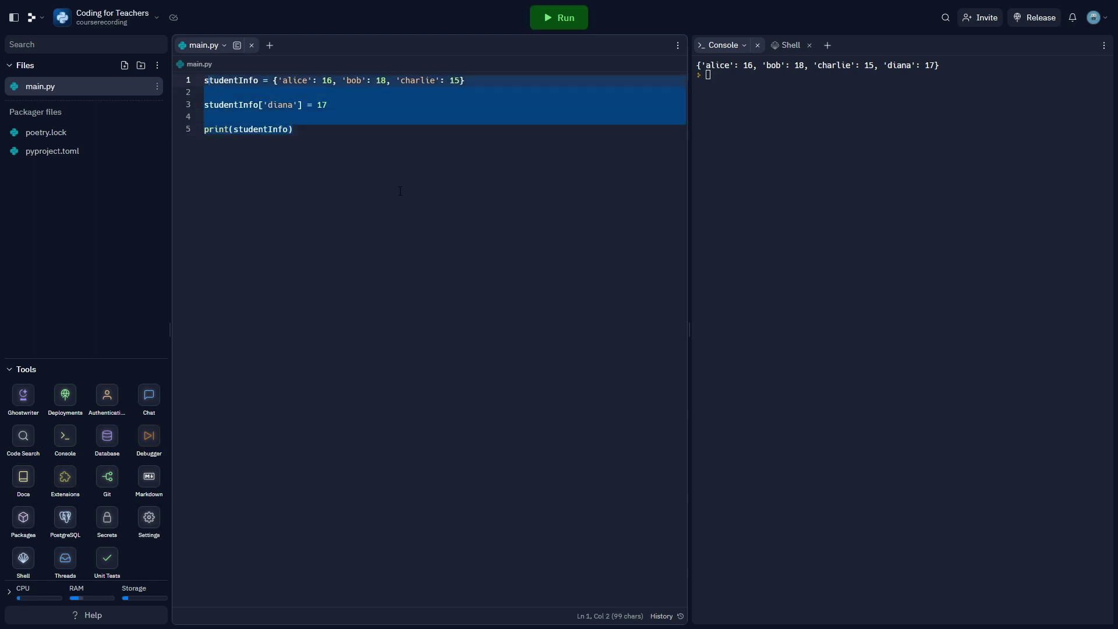
type("s")
key("BackSpace")
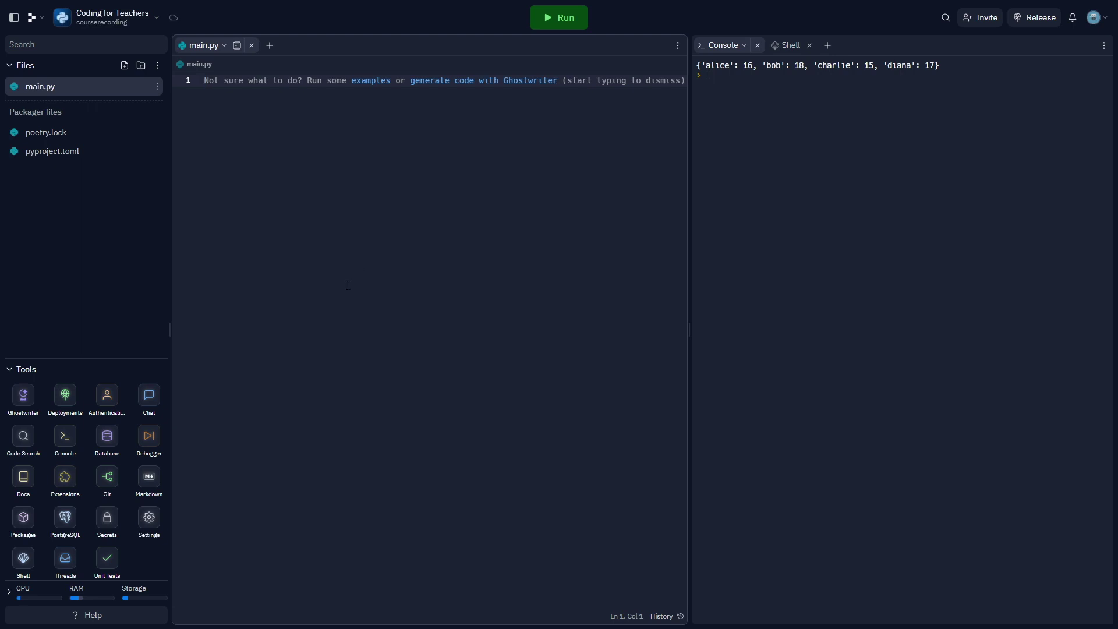
type("phoneBook ")
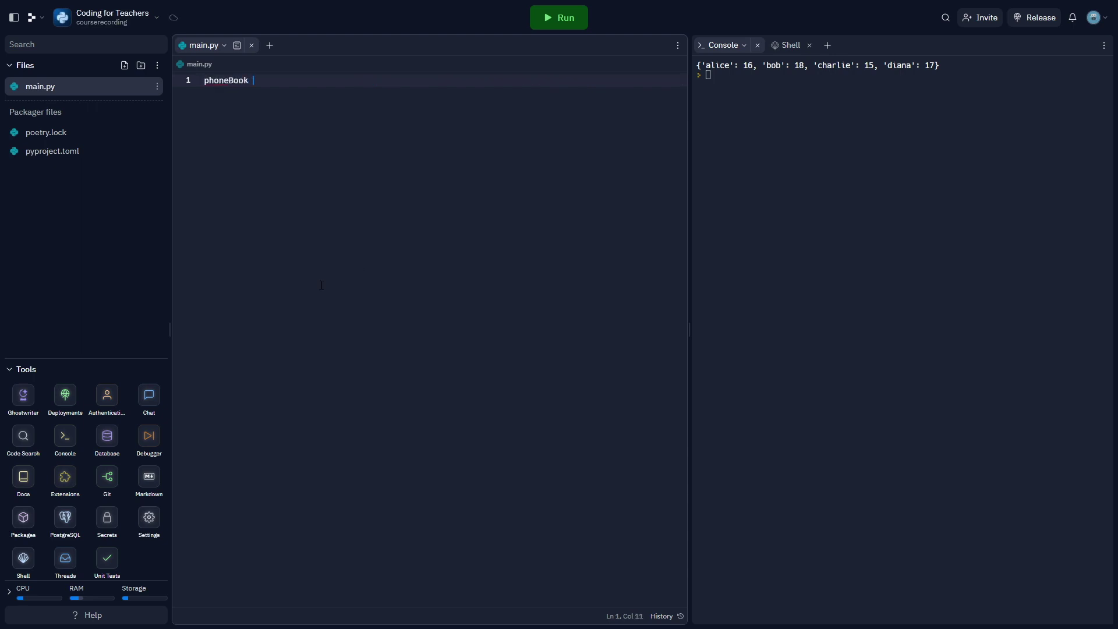
type("= {")
type("}")
key("Return")
key("Return")
type("ph")
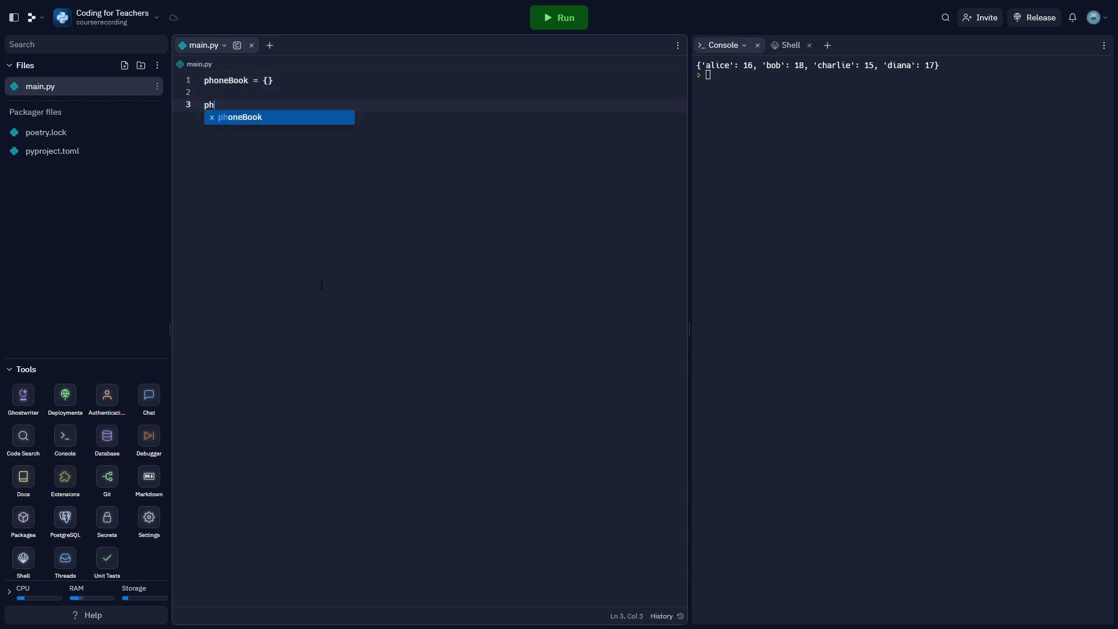
type("oneBook[")
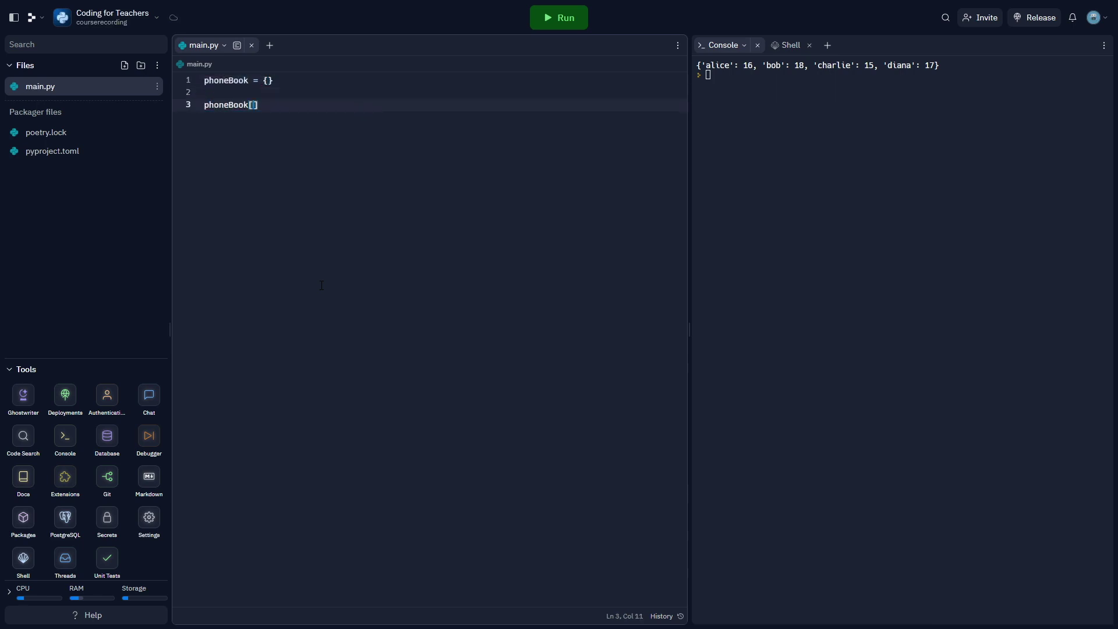
type("'Alice")
type("'] = ")
type("{'p")
type("hone'")
type(": '123 5")
type("23 565'")
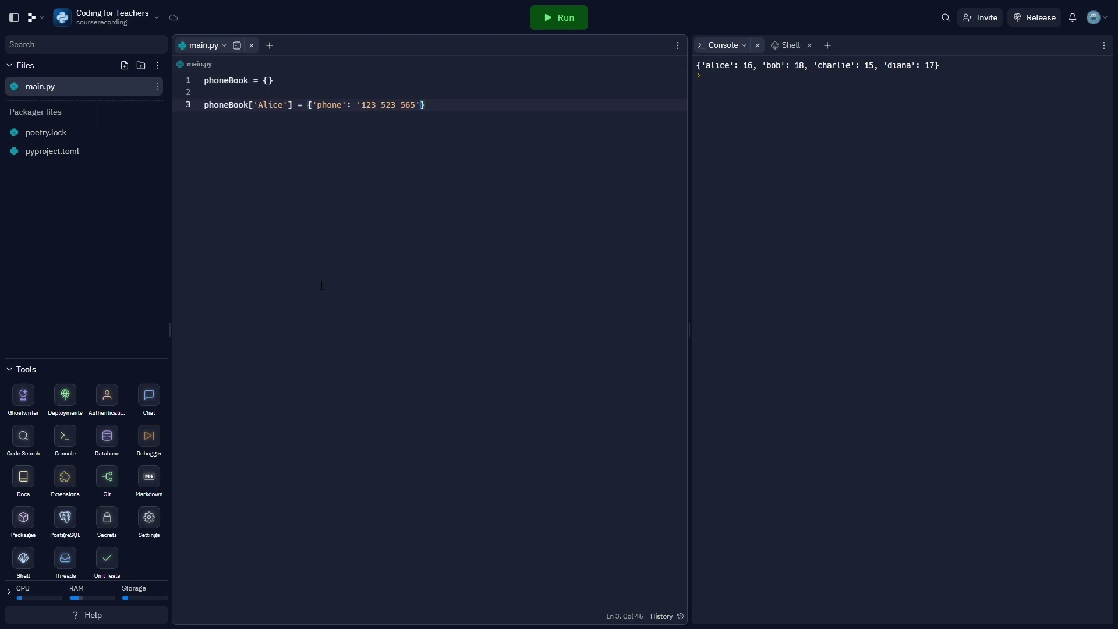
type(", 'email'")
type(": 'alice@")
type("example.com'}")
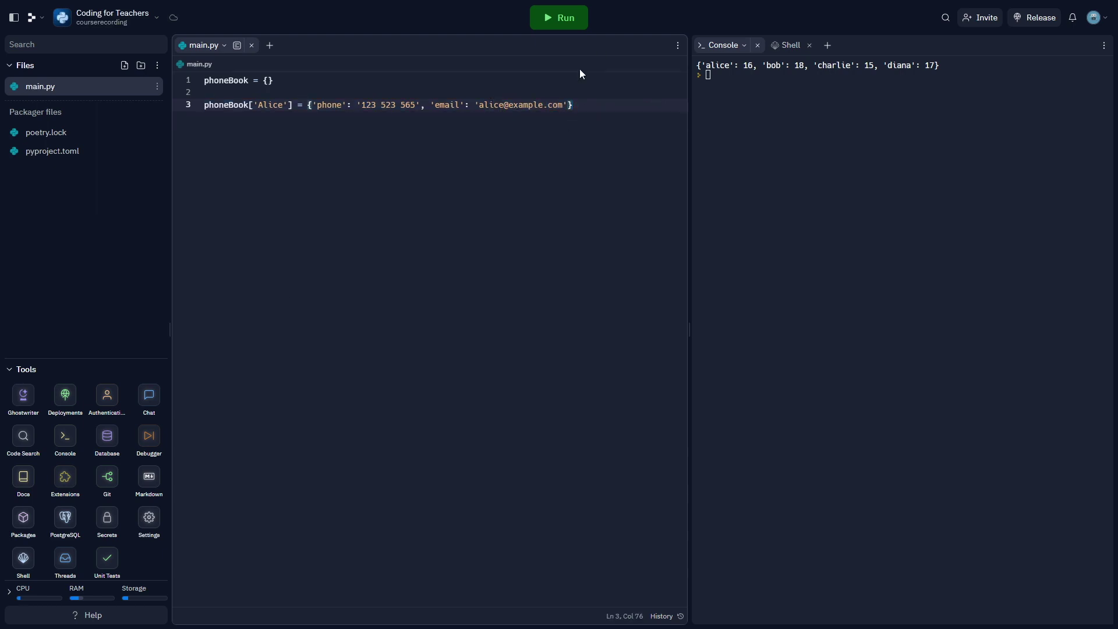
key("shift+alt+Down")
key("shift+alt+Down")
double_click(271, 117)
type("Charlie")
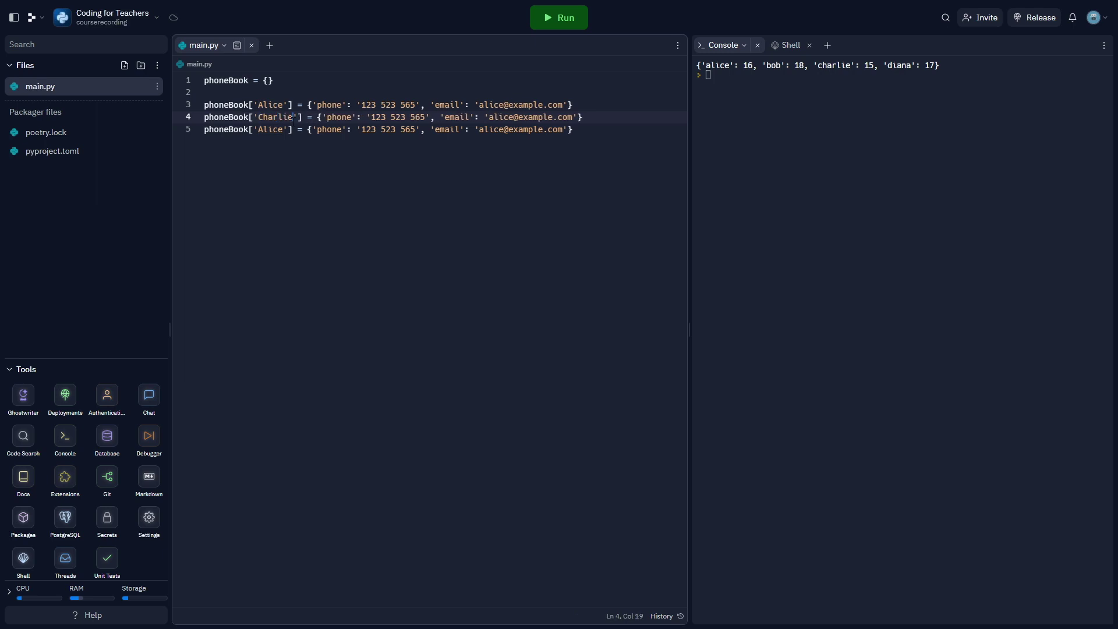
- Change the copied phone numbers and emails, then add a comment and print(phoneBook['Bob'])
left_click_drag(427, 118, 374, 118)
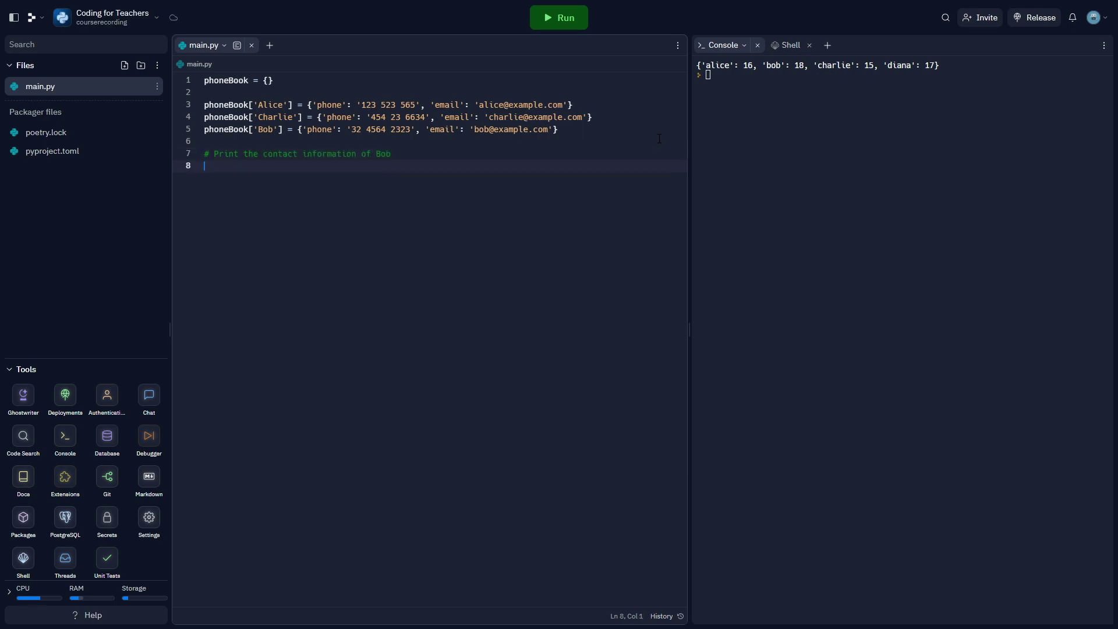
type("print(phoneBook")
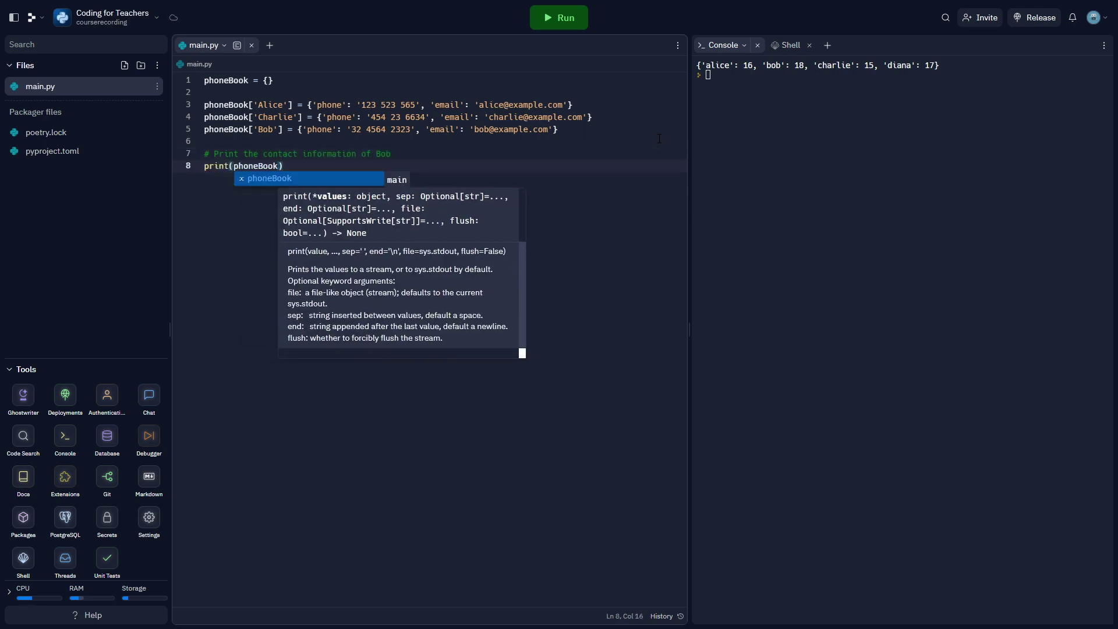
type("['Bob")
key("End")
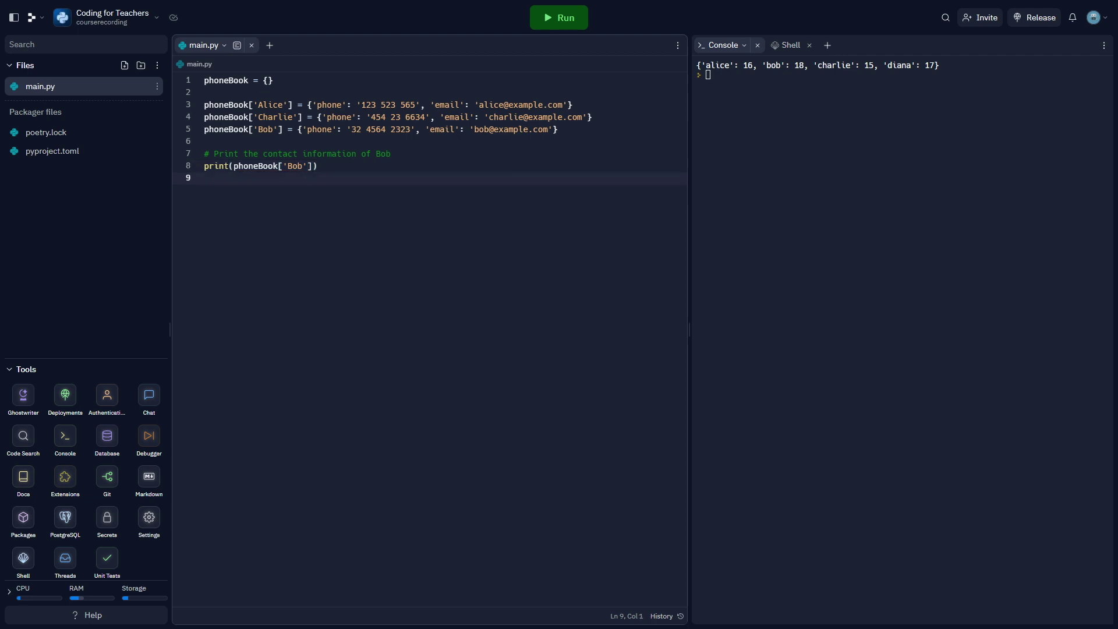